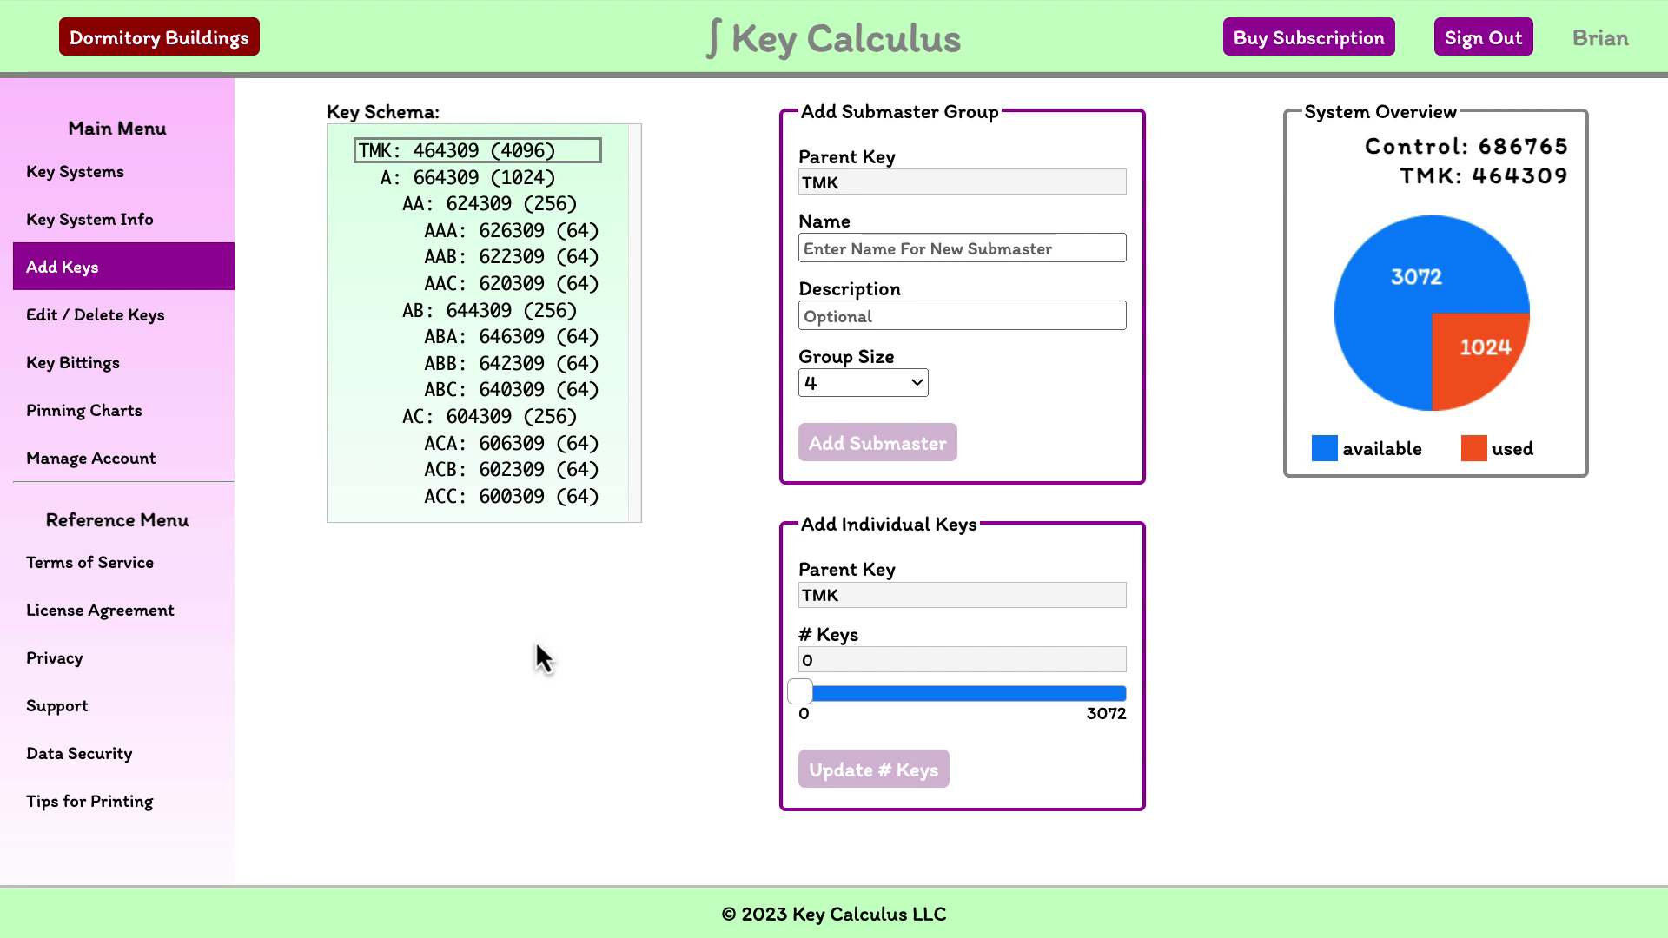
Add 64 individual keys AAA1..64 under AAA, then target AAB.
left_click(533, 233)
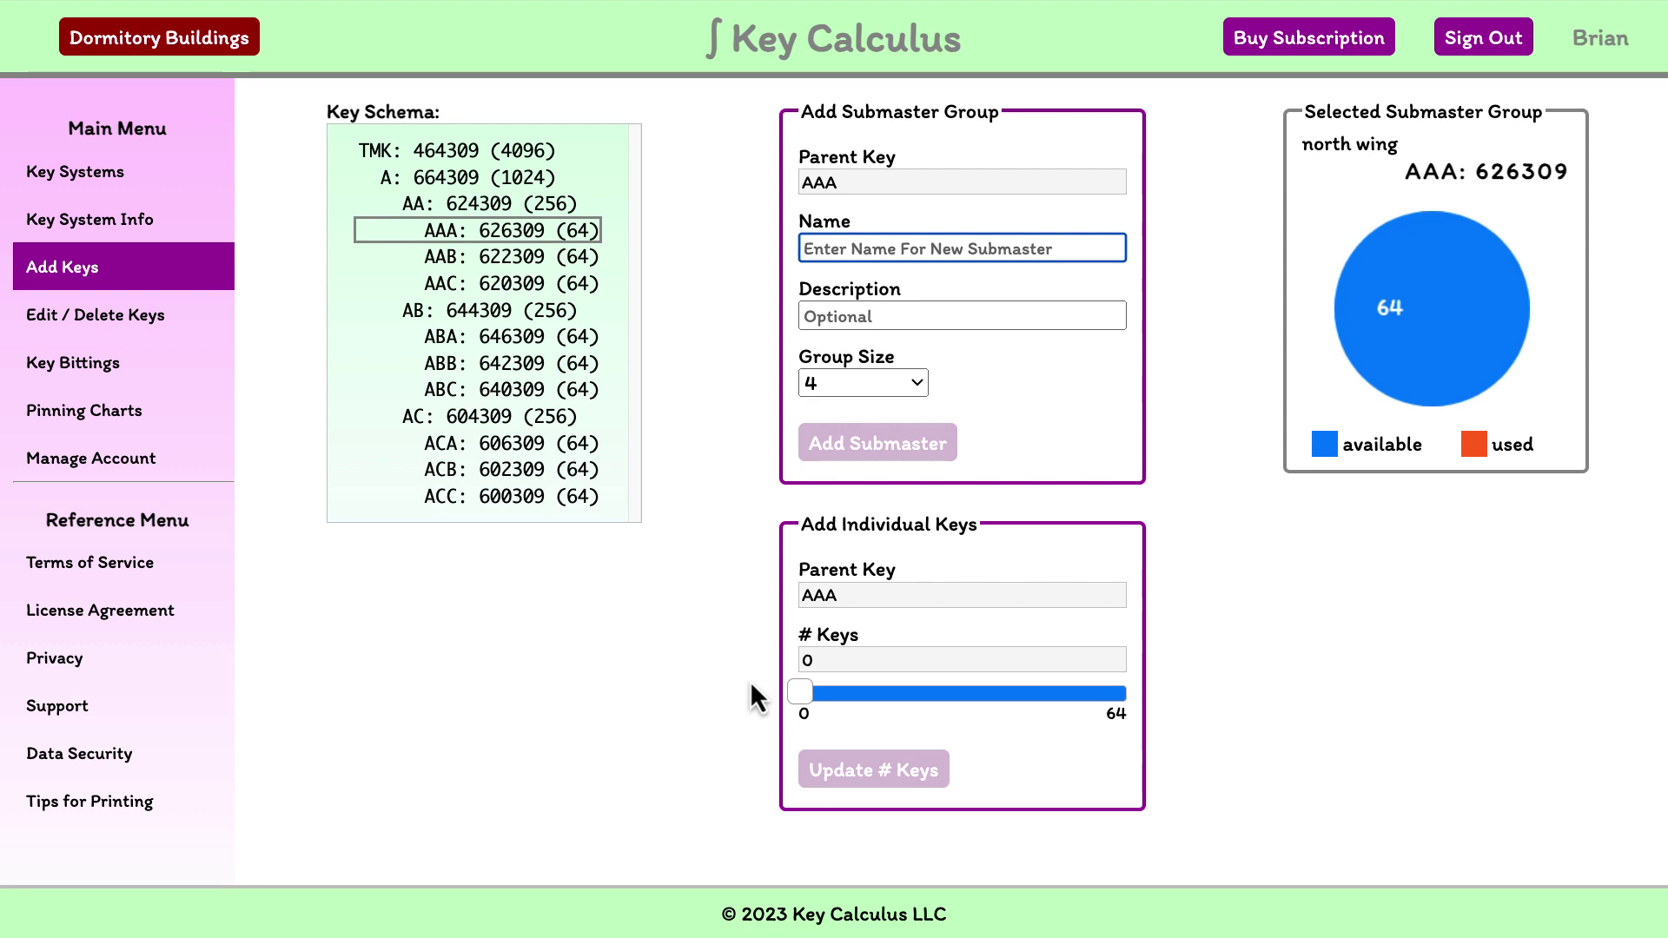
left_click_drag(804, 704, 1134, 708)
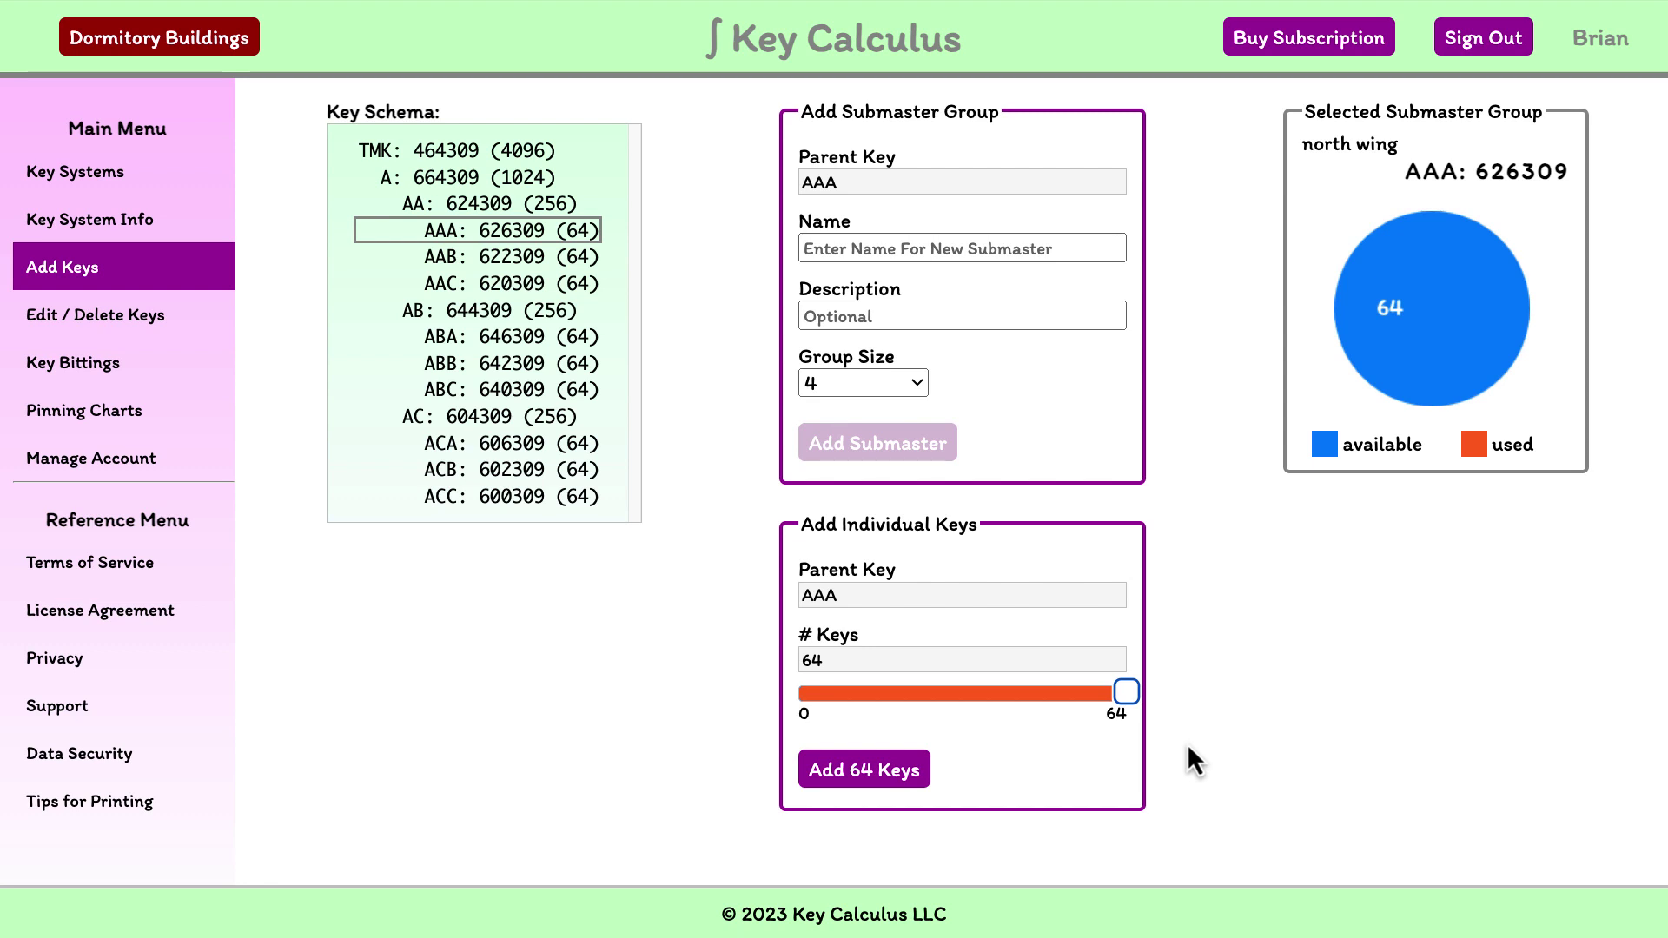
left_click(903, 772)
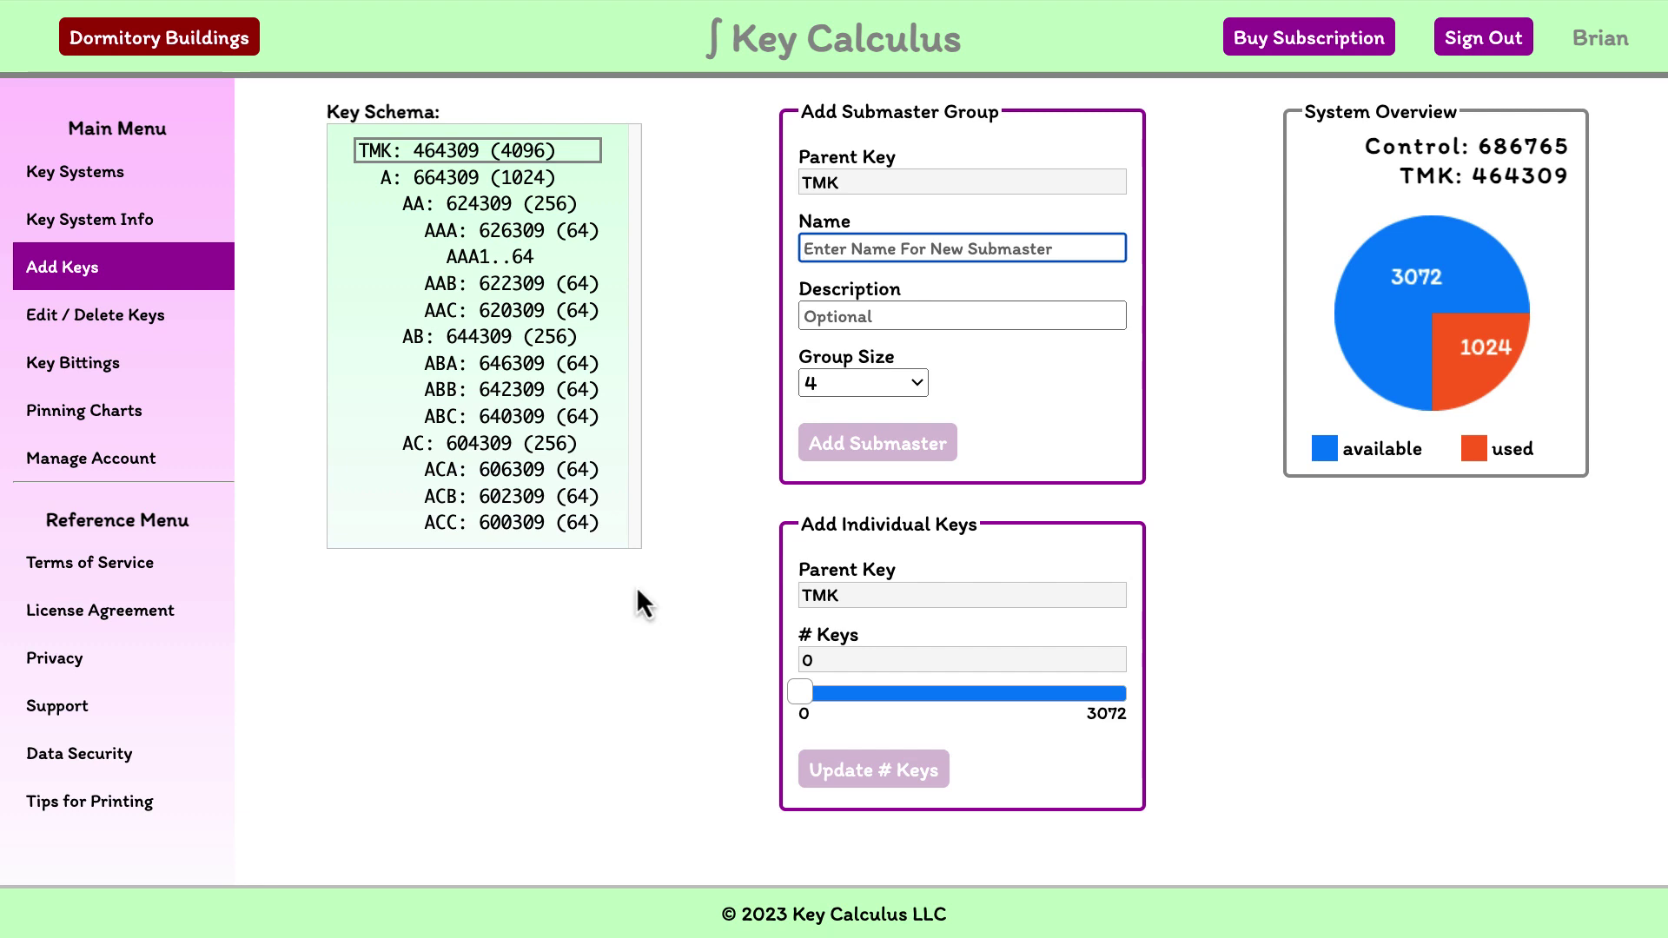
left_click(544, 234)
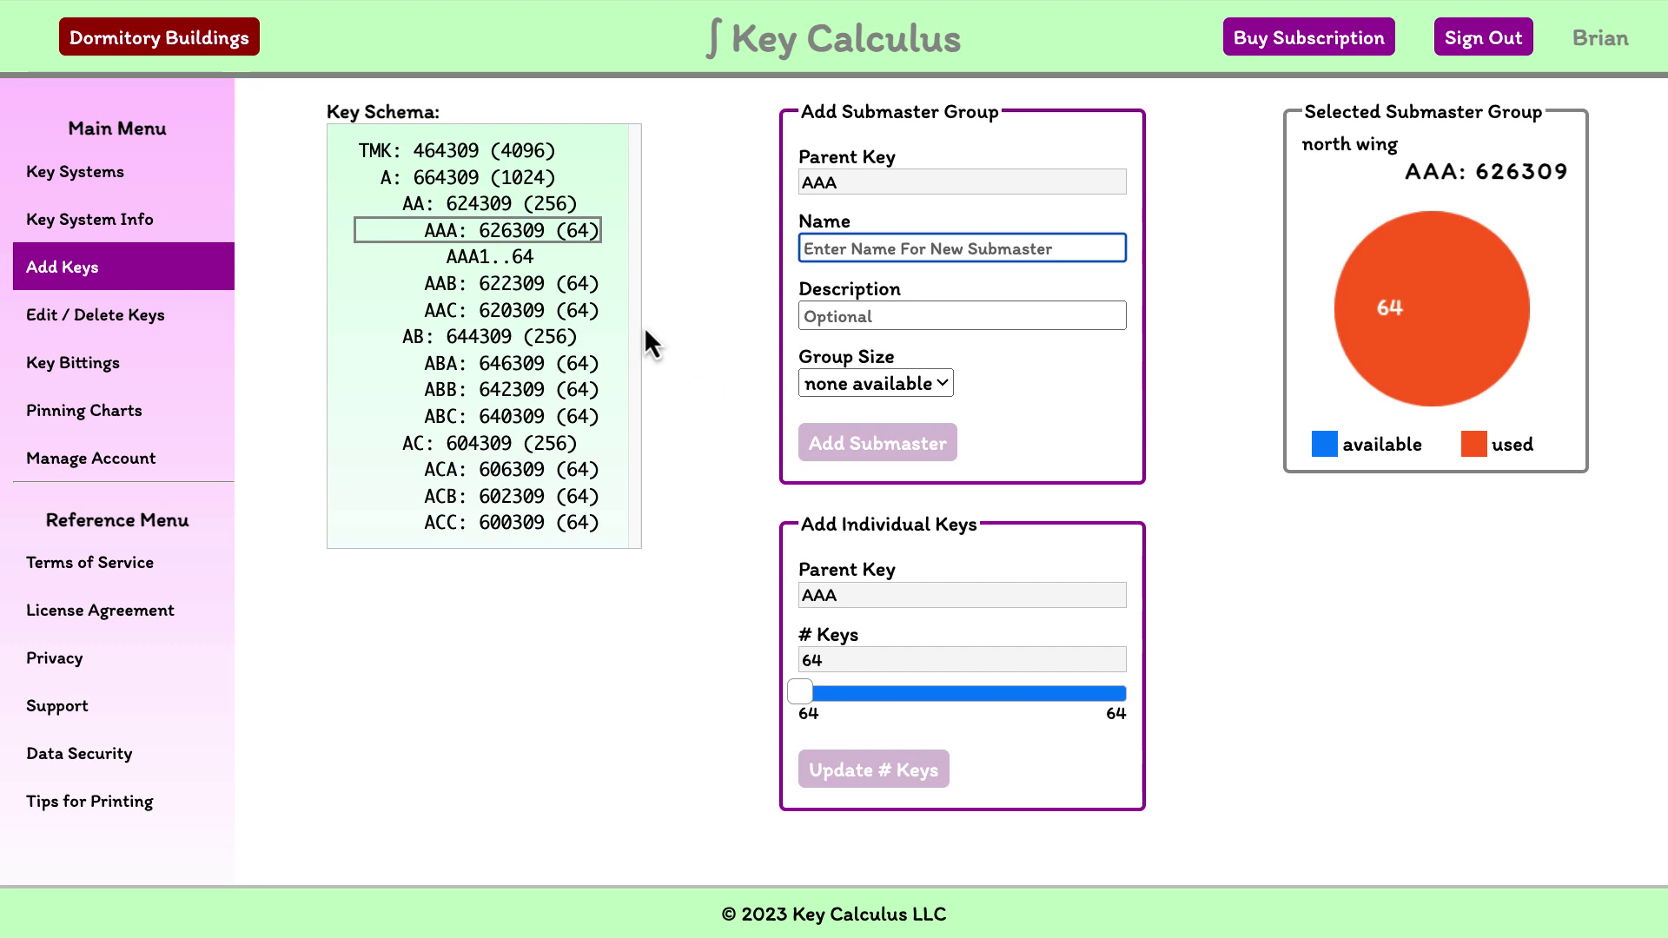
left_click(547, 289)
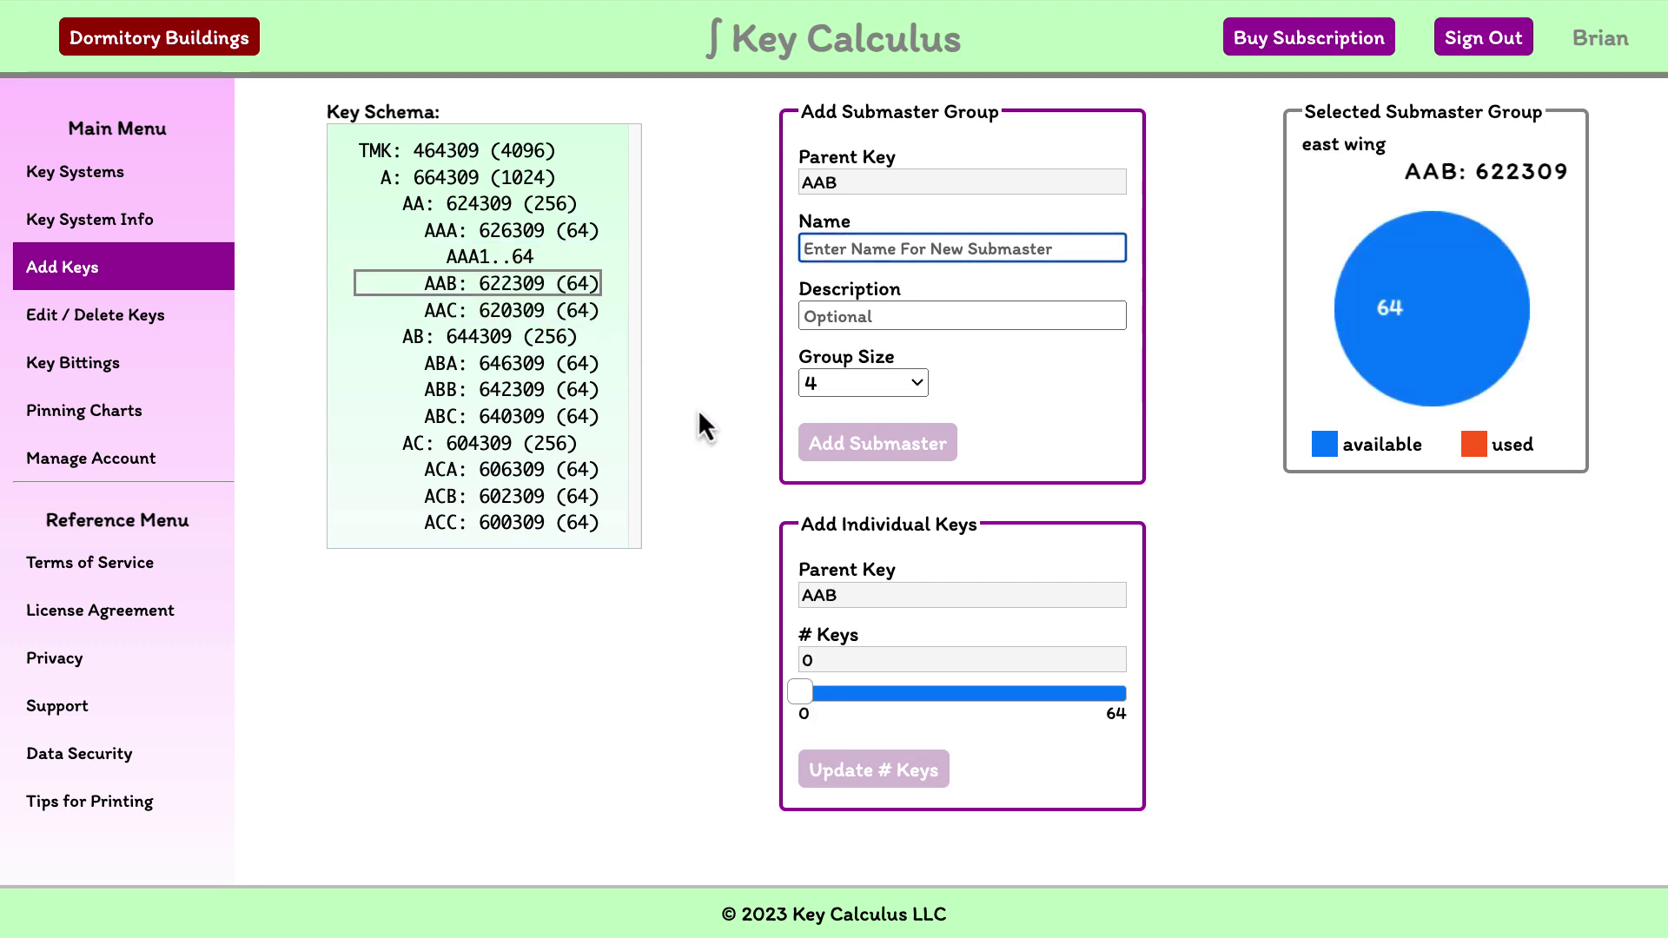
Add 24 individual keys AAB1..24 under AAB, leaving 40 available.
left_click(802, 692)
left_click_drag(805, 697, 923, 702)
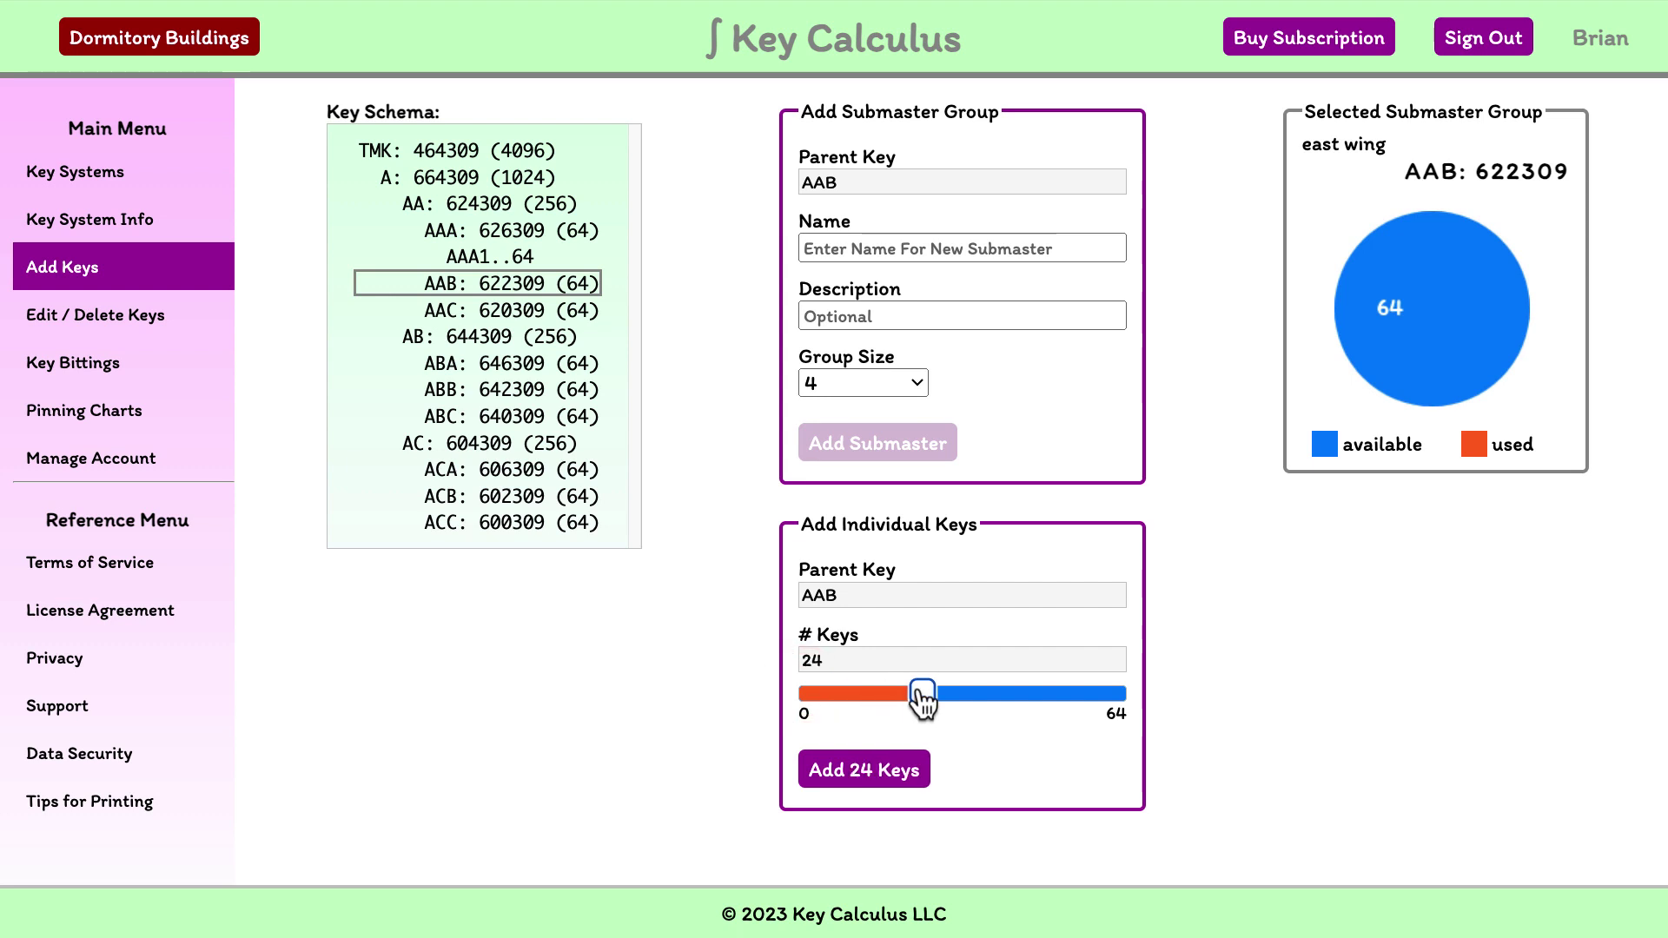
left_click(830, 763)
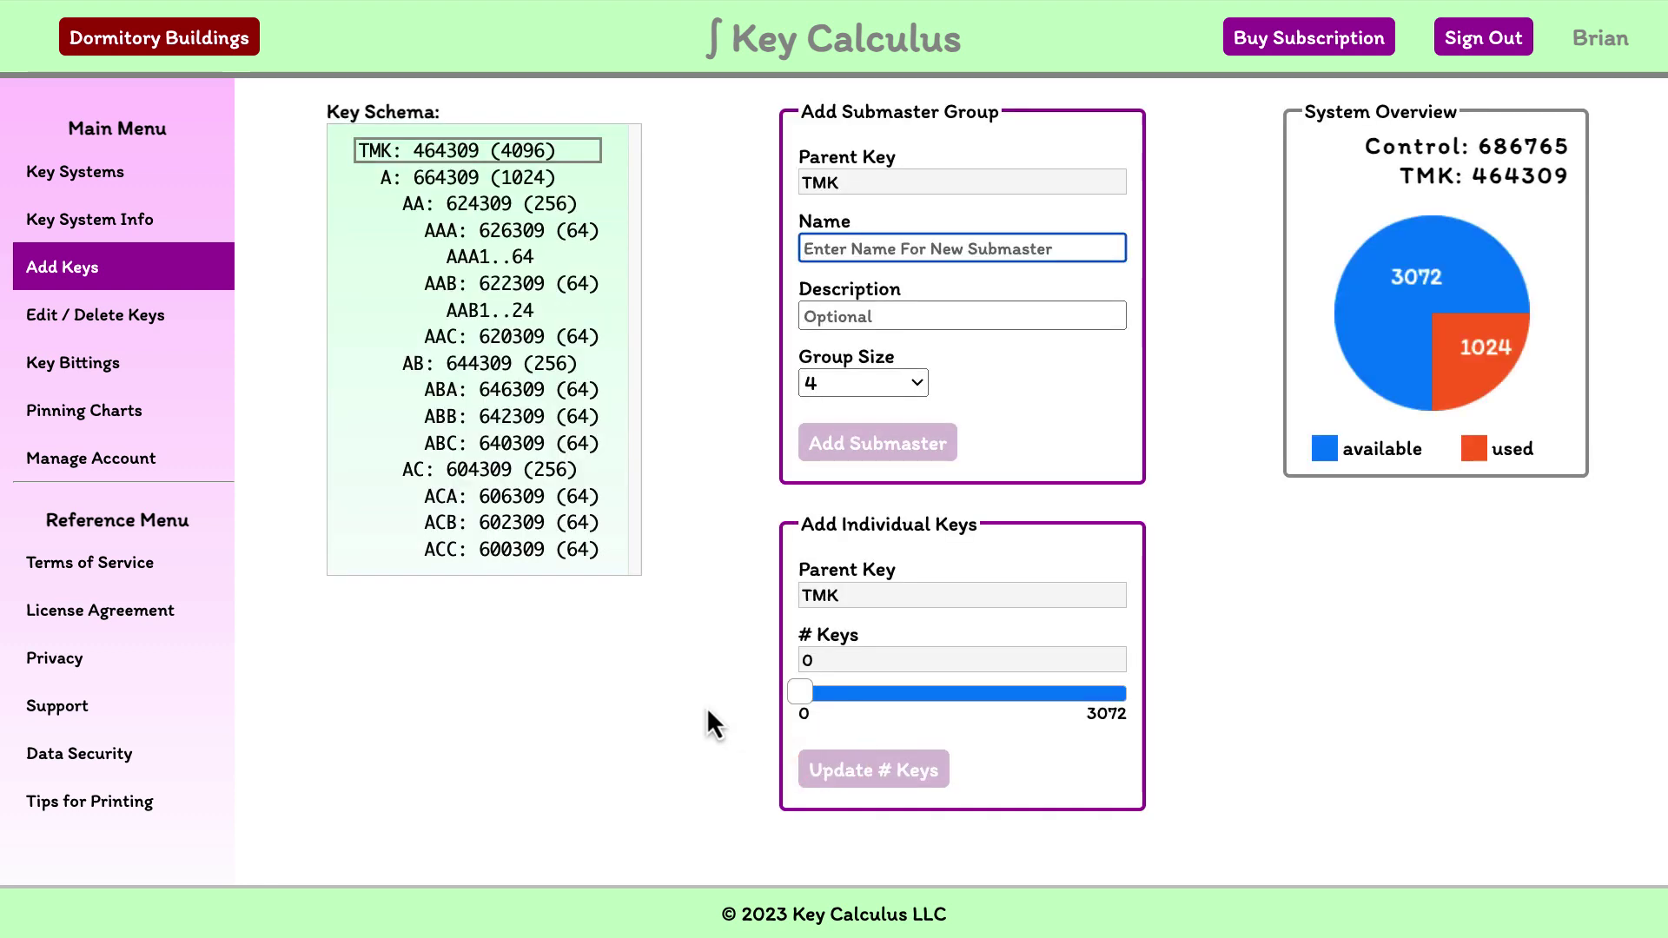
left_click(565, 284)
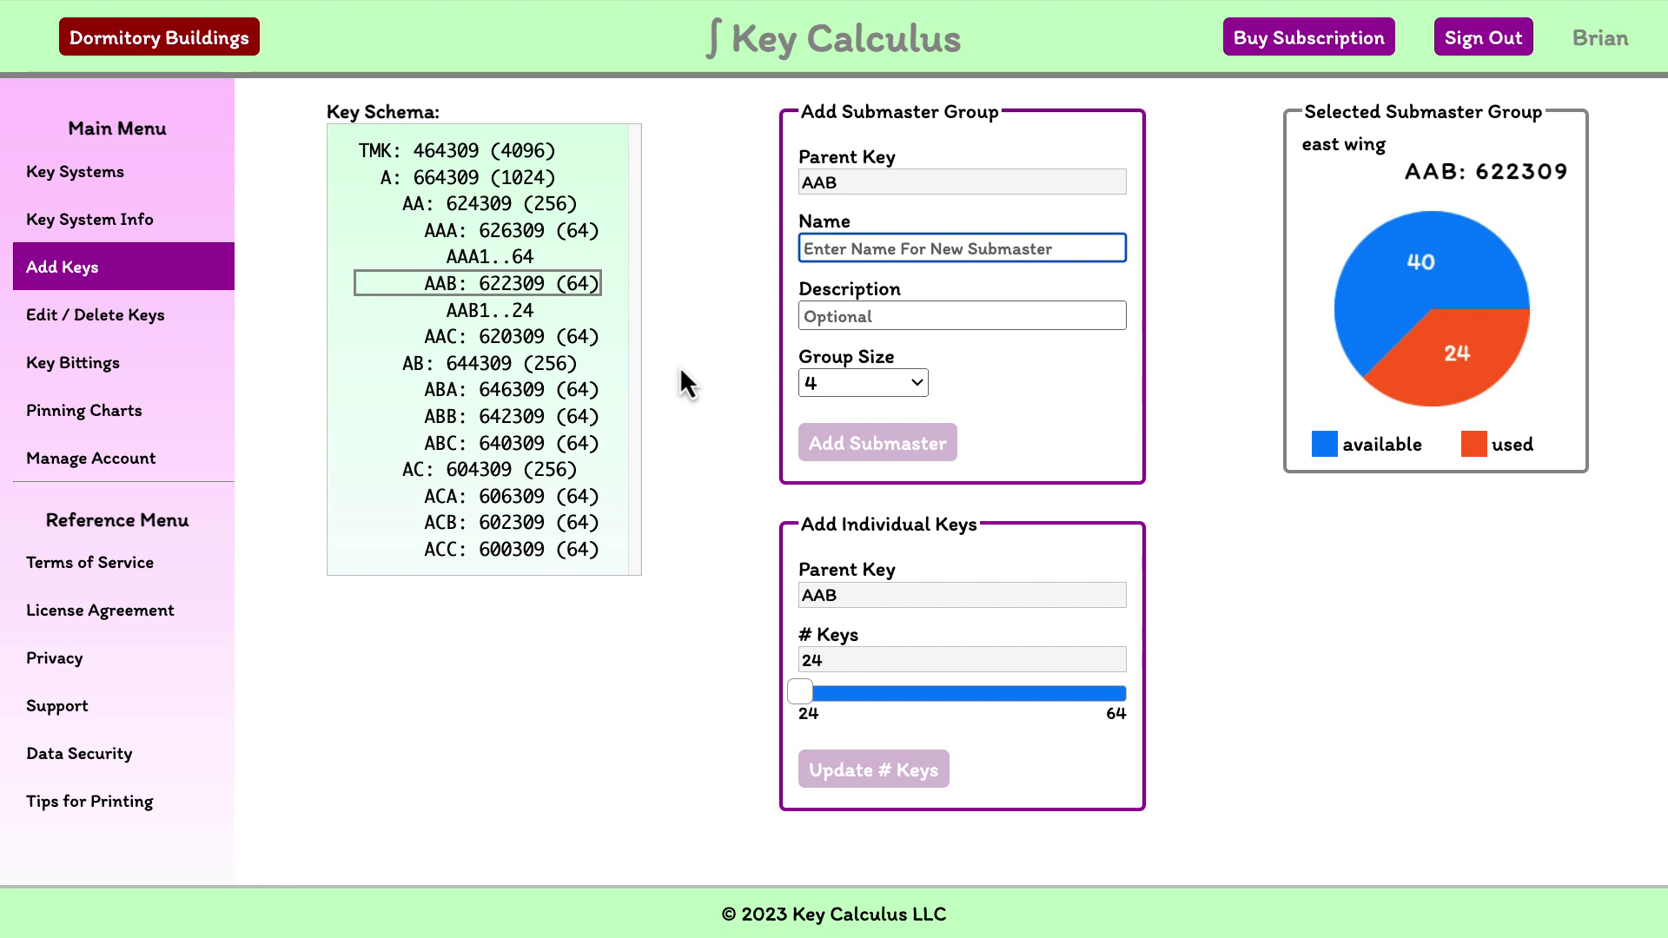
type("CLOSE")
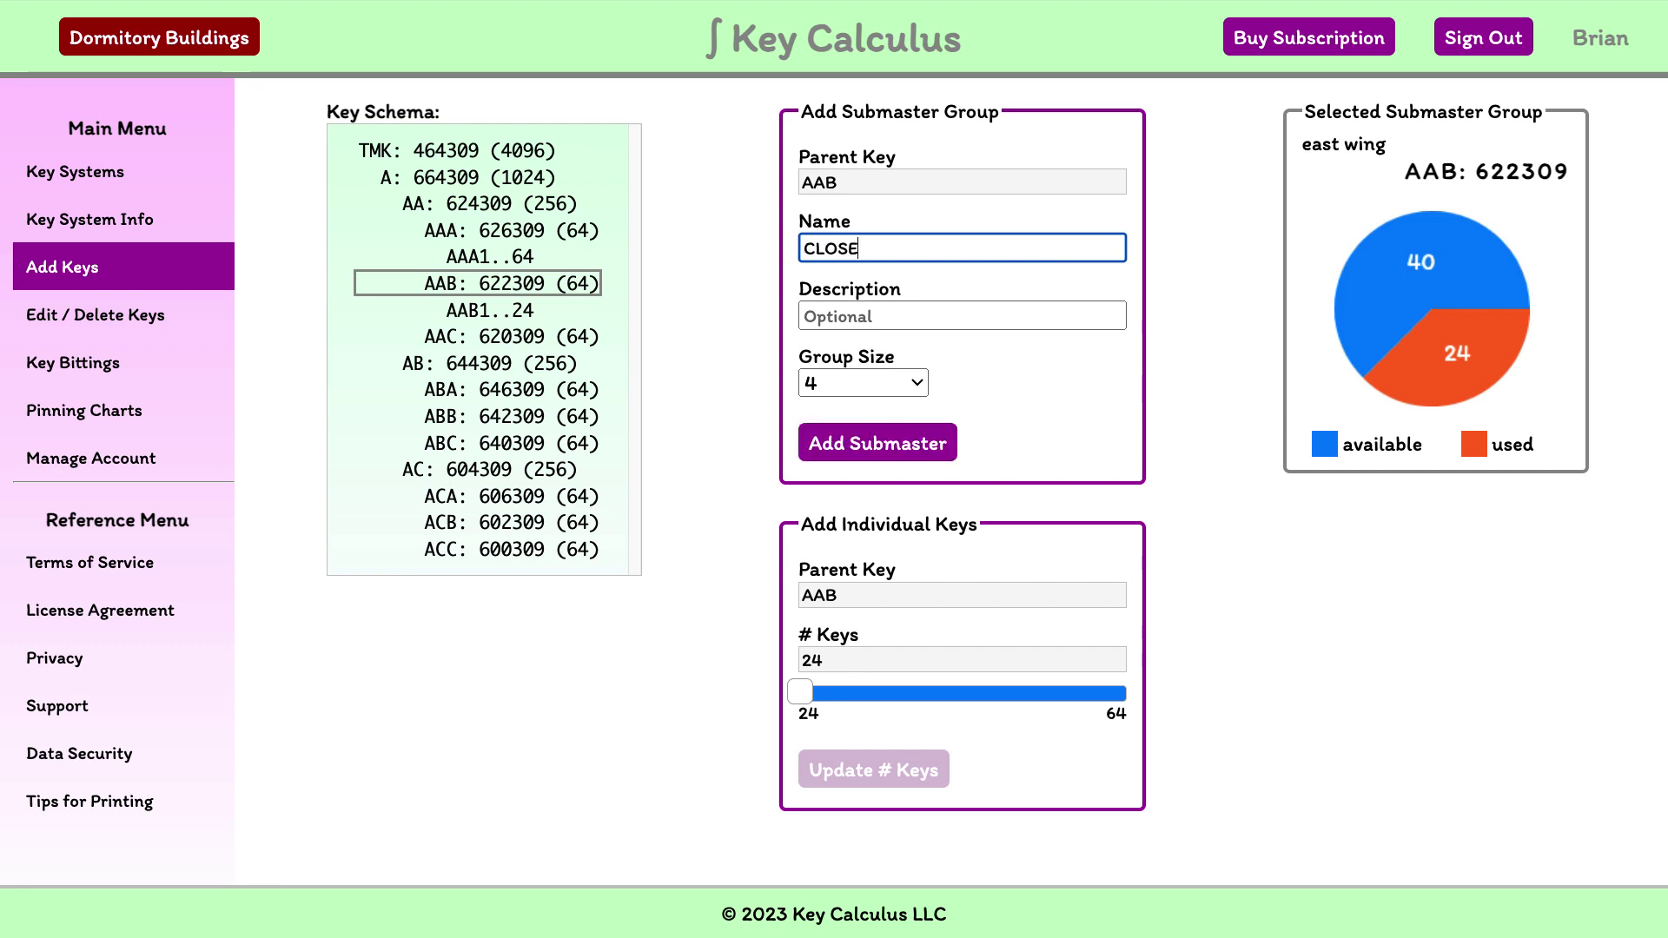
type("TS")
Add the four-key CLOSETS submaster with description 'janitorial supplies' under AAB.
left_click(917, 318)
type("jani")
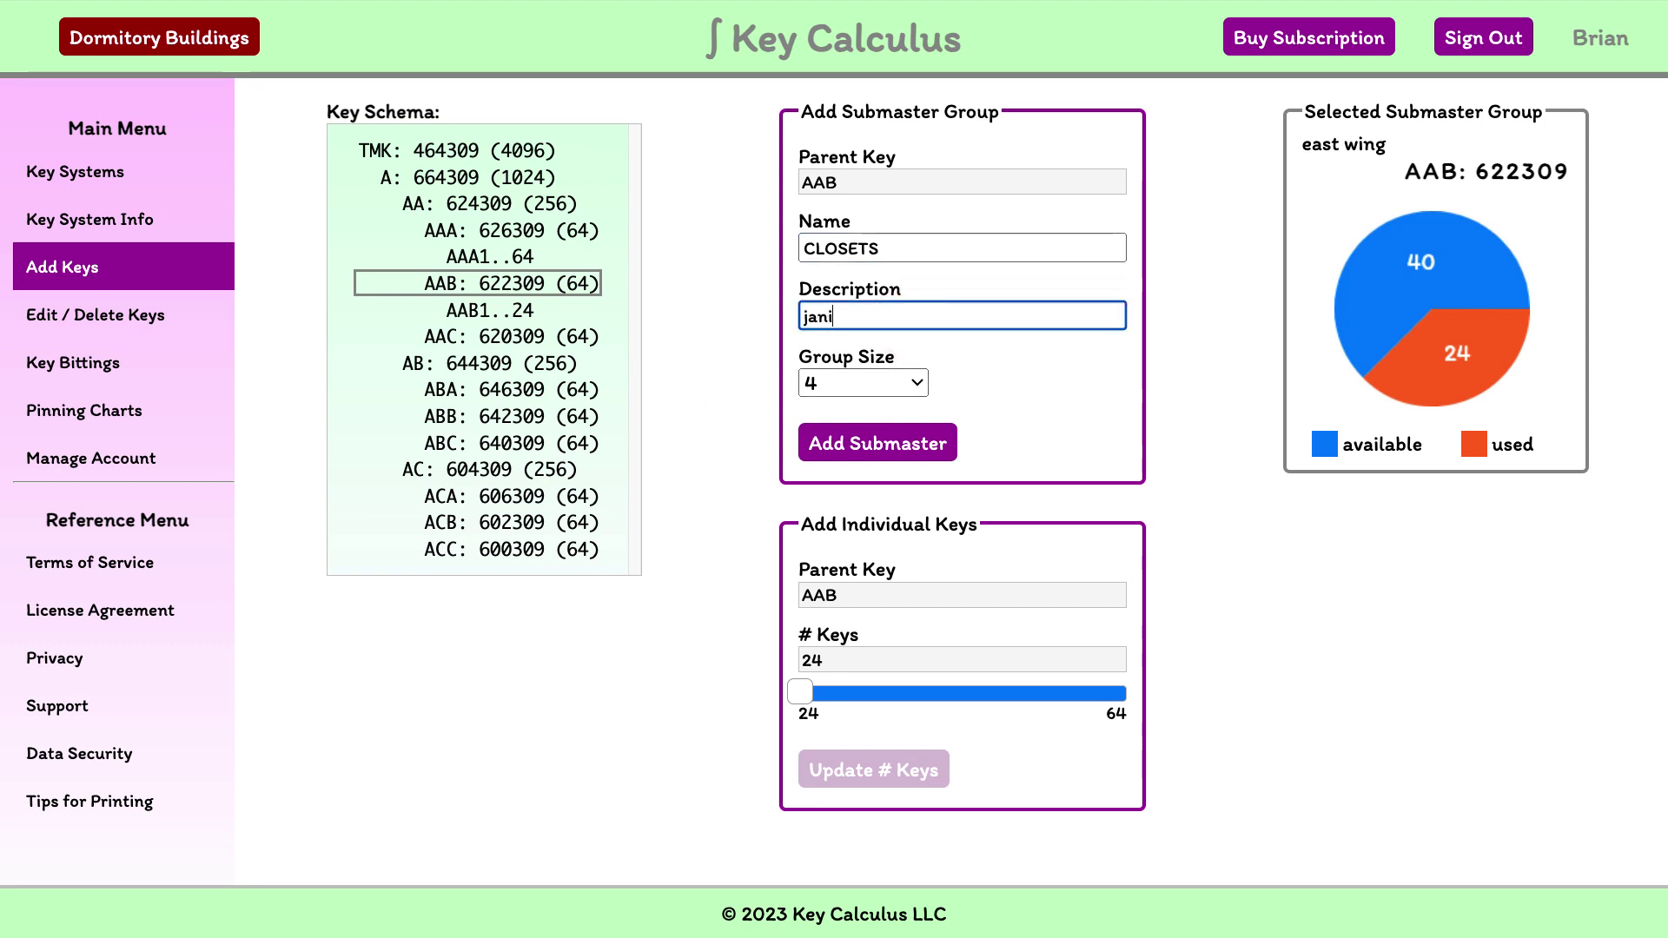
type("tor")
type("tori")
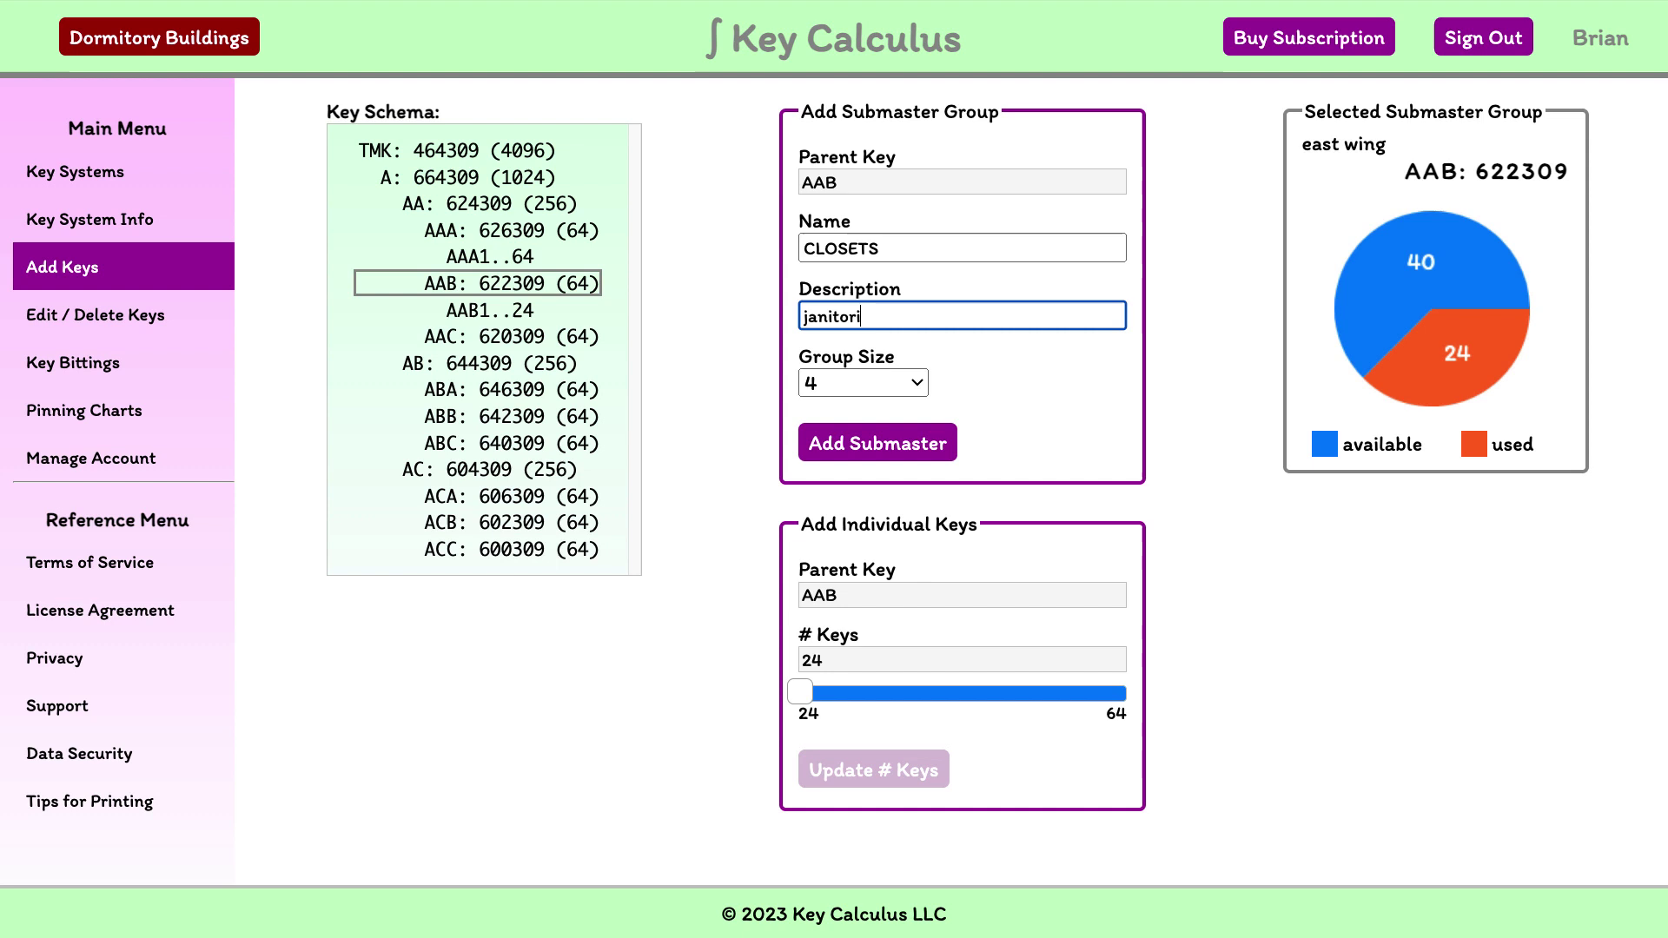
type("al supplie")
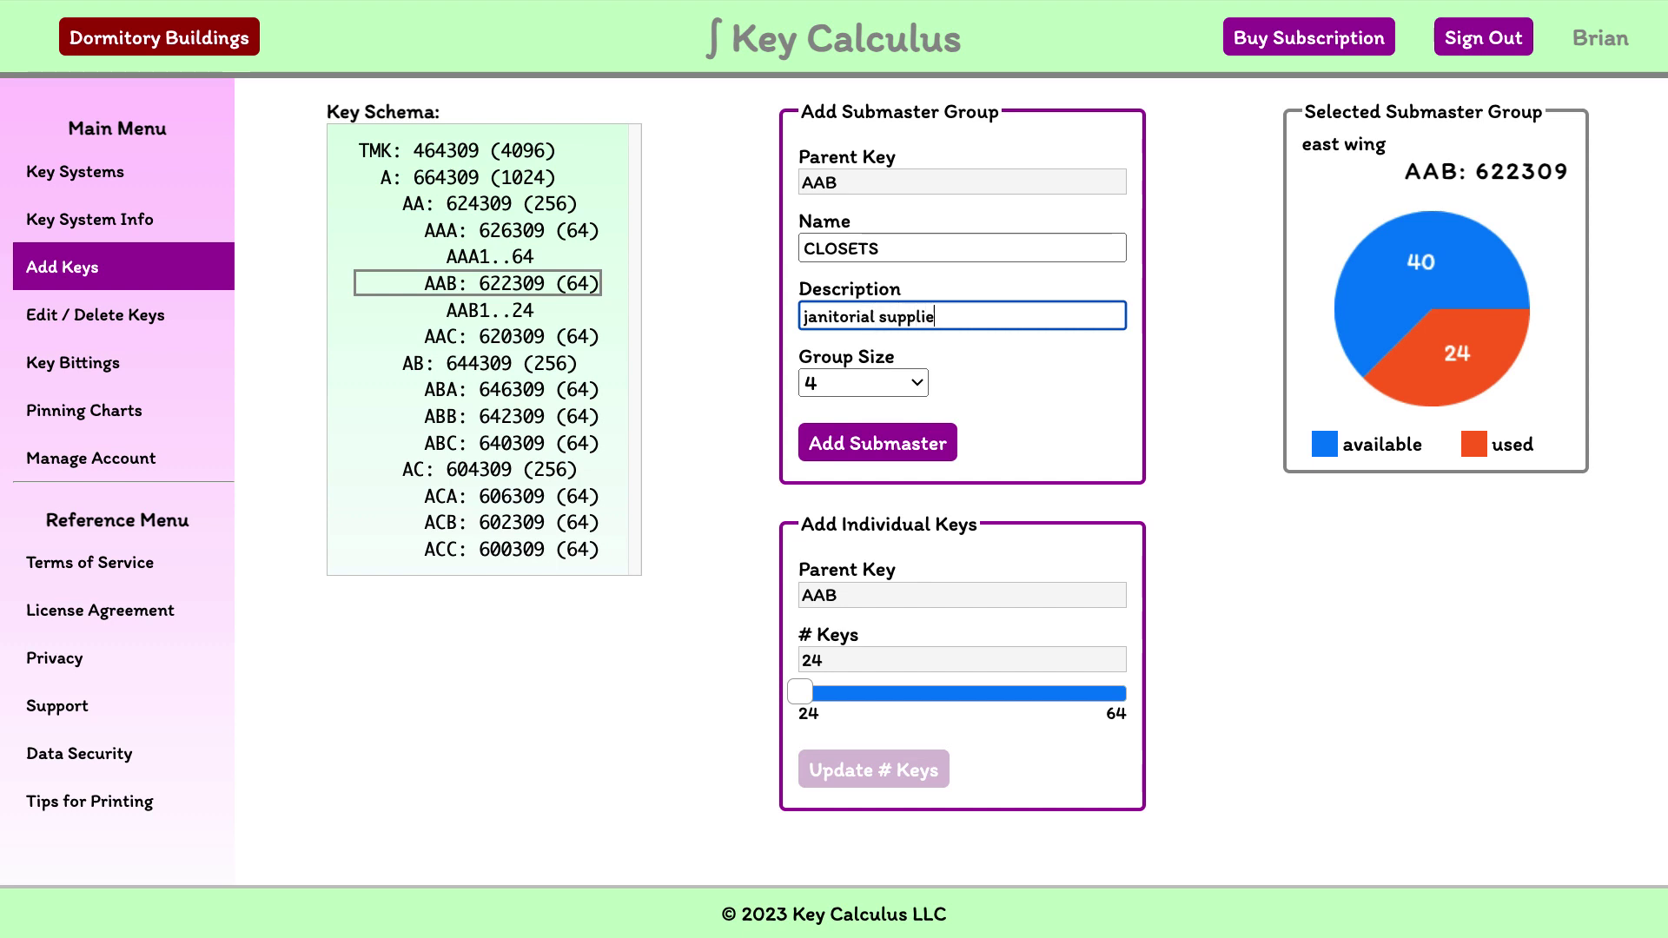
type("s")
left_click(928, 440)
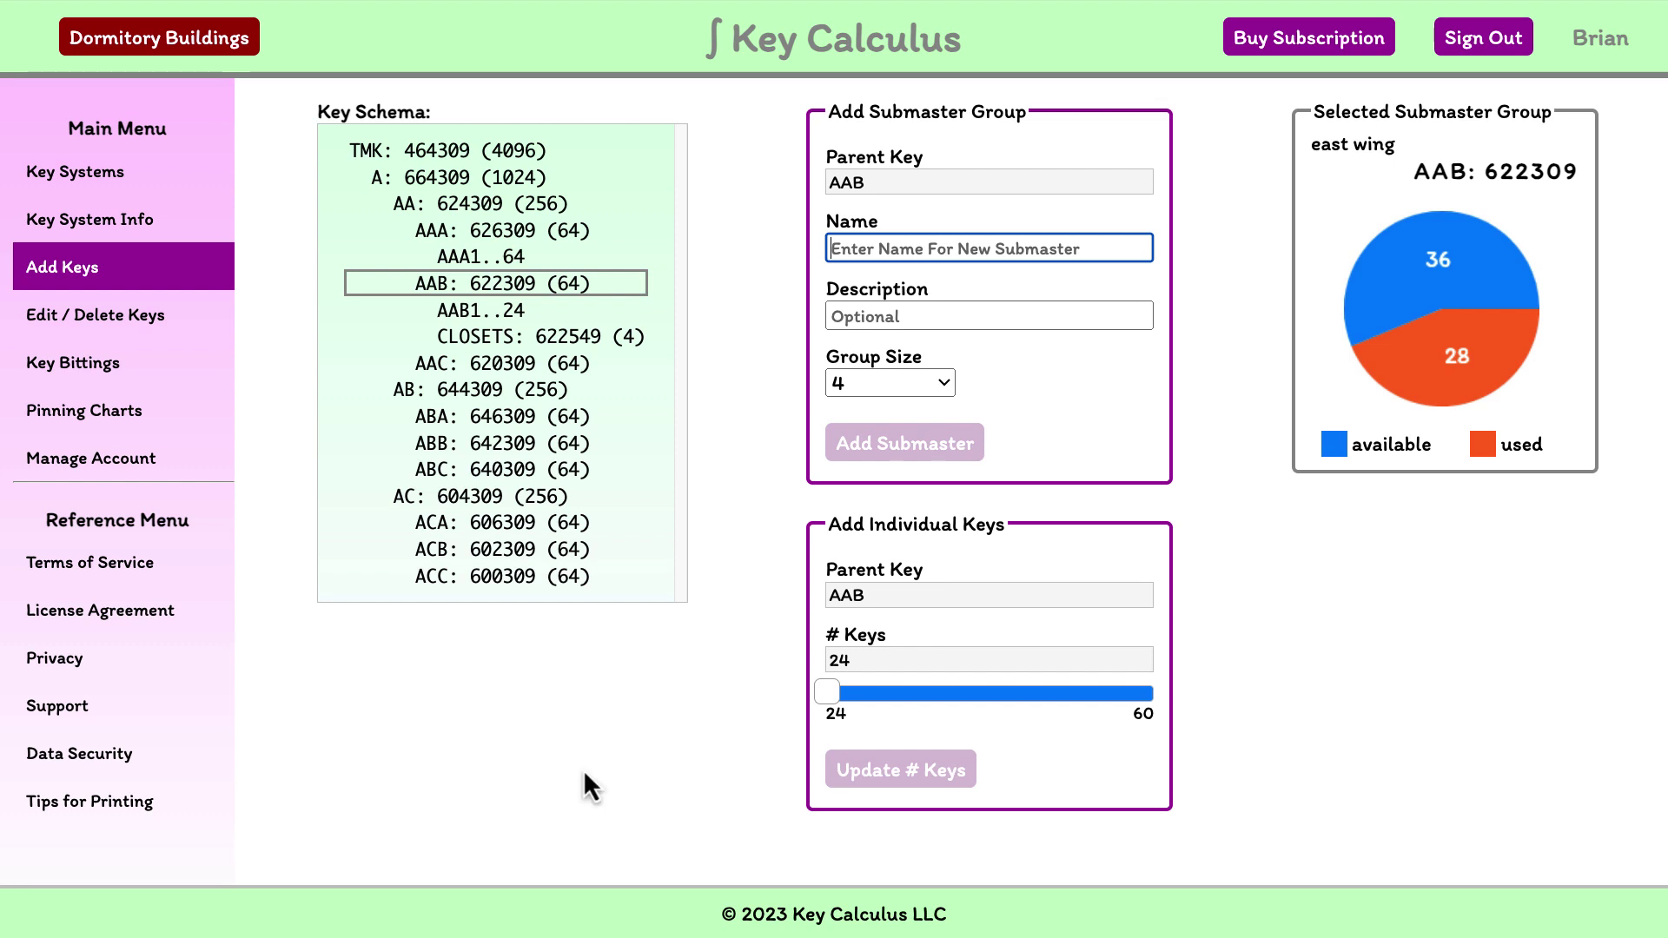
Select the AAB1..24 key set and nudge its key-count slider.
left_click(499, 312)
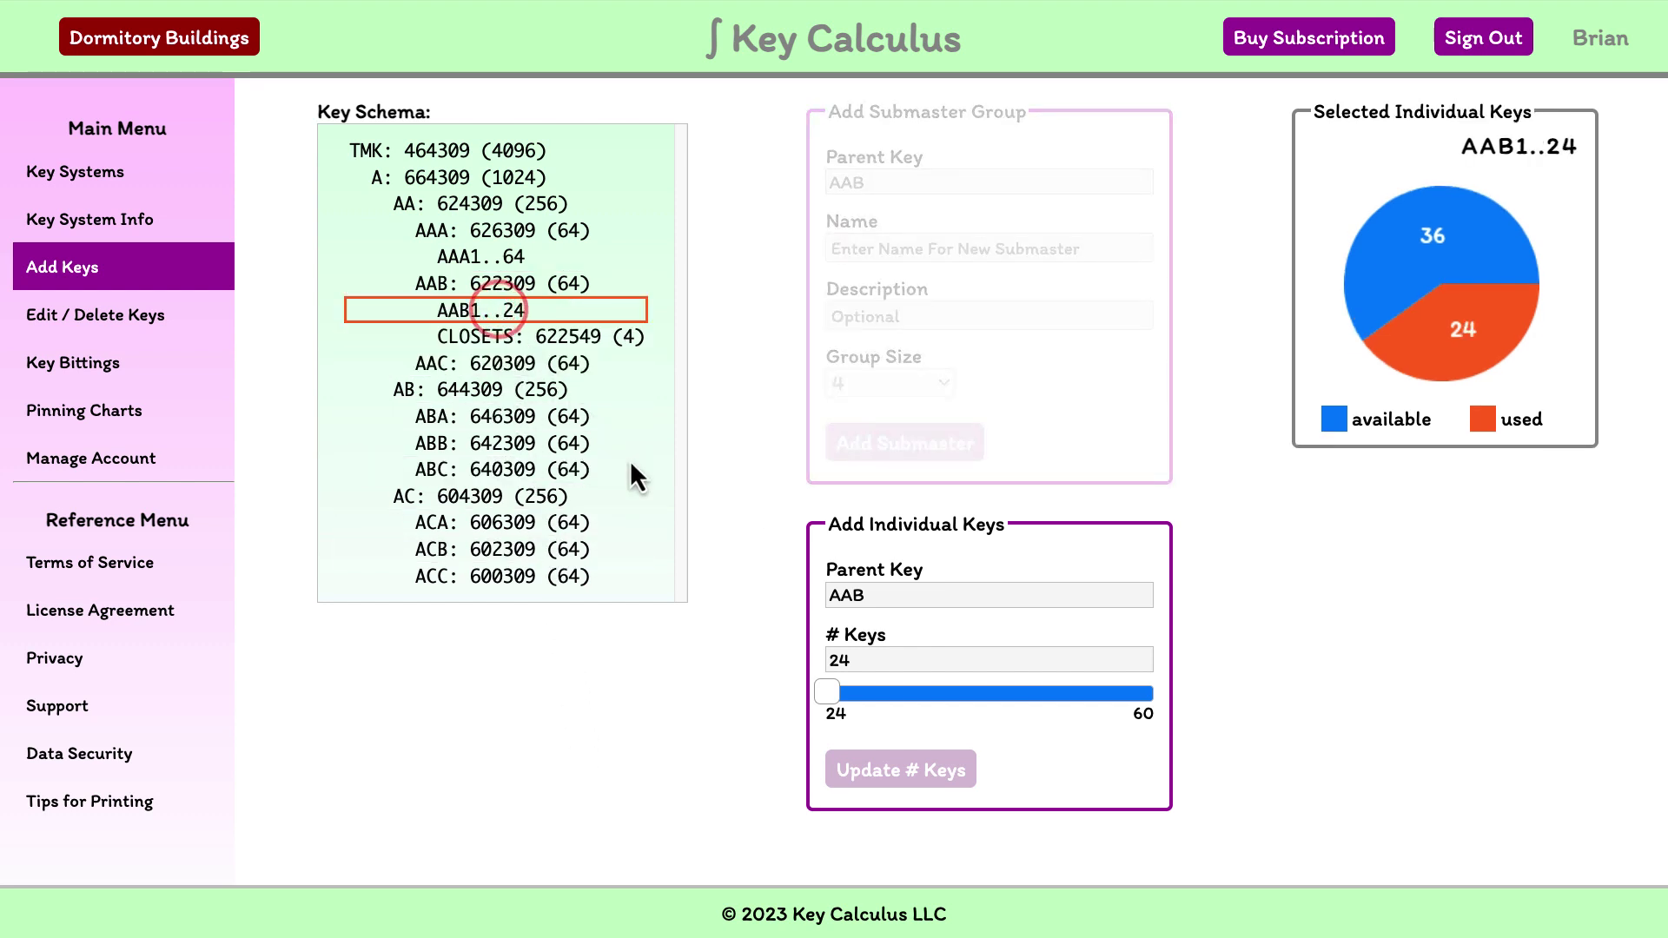
mouse_move(837, 704)
left_mouse_down()
mouse_move(1025, 706)
mouse_move(830, 704)
left_mouse_up()
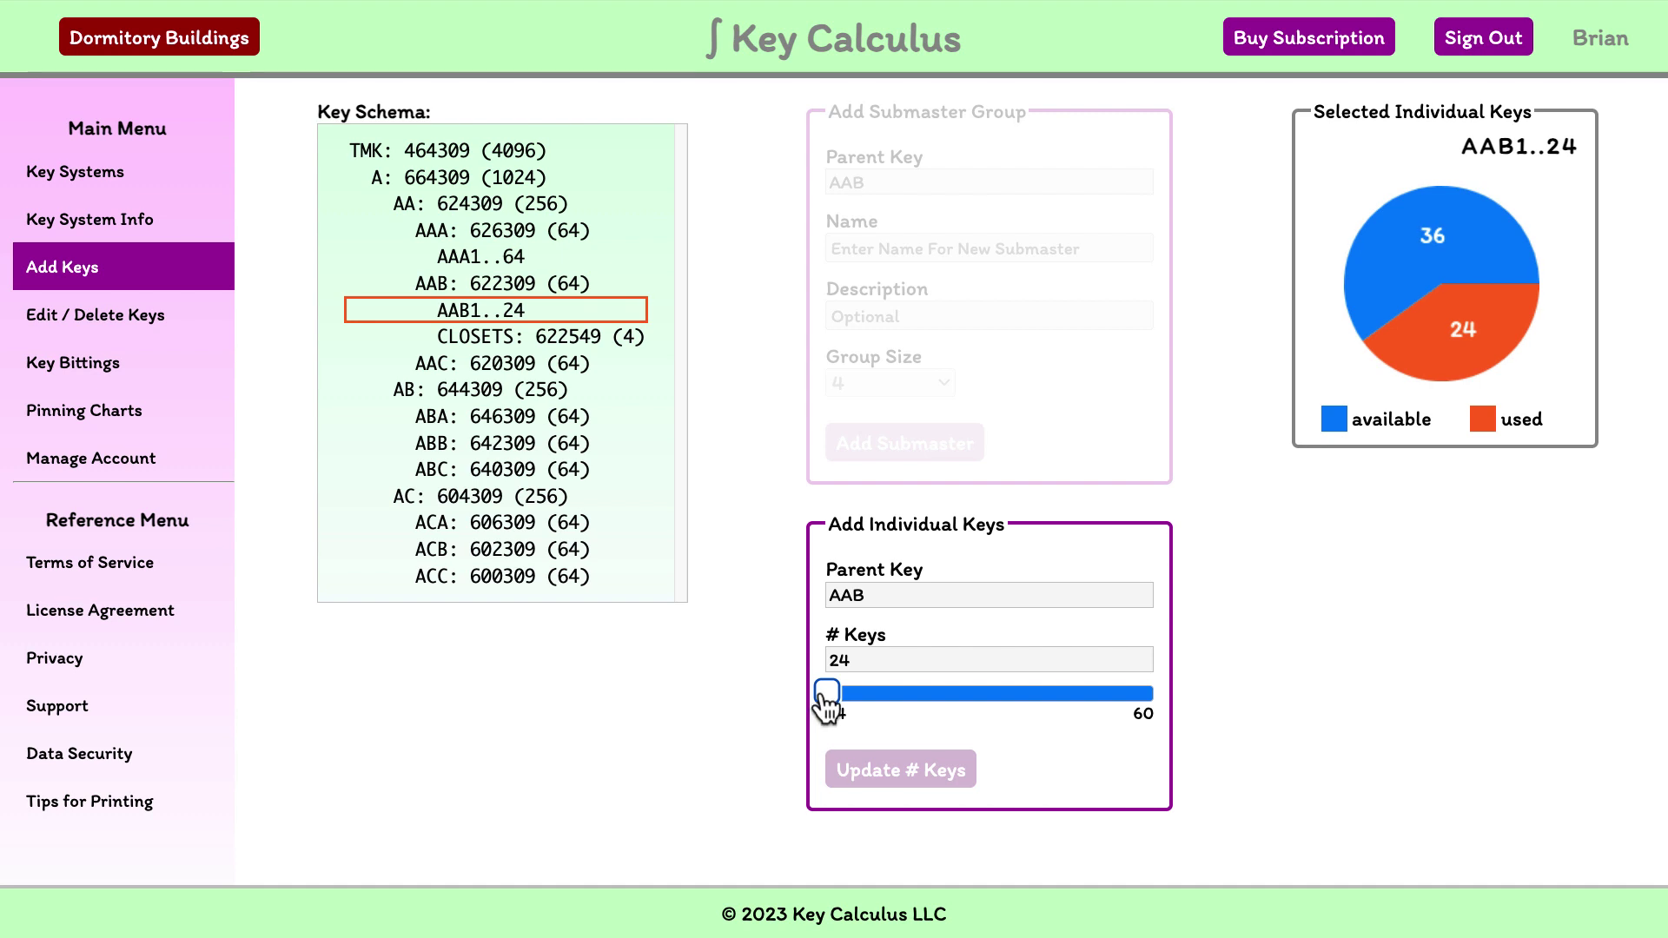
Add 8 more AAB keys so the set runs AAB1..32, leaving 28 available.
left_click_drag(826, 692, 886, 694)
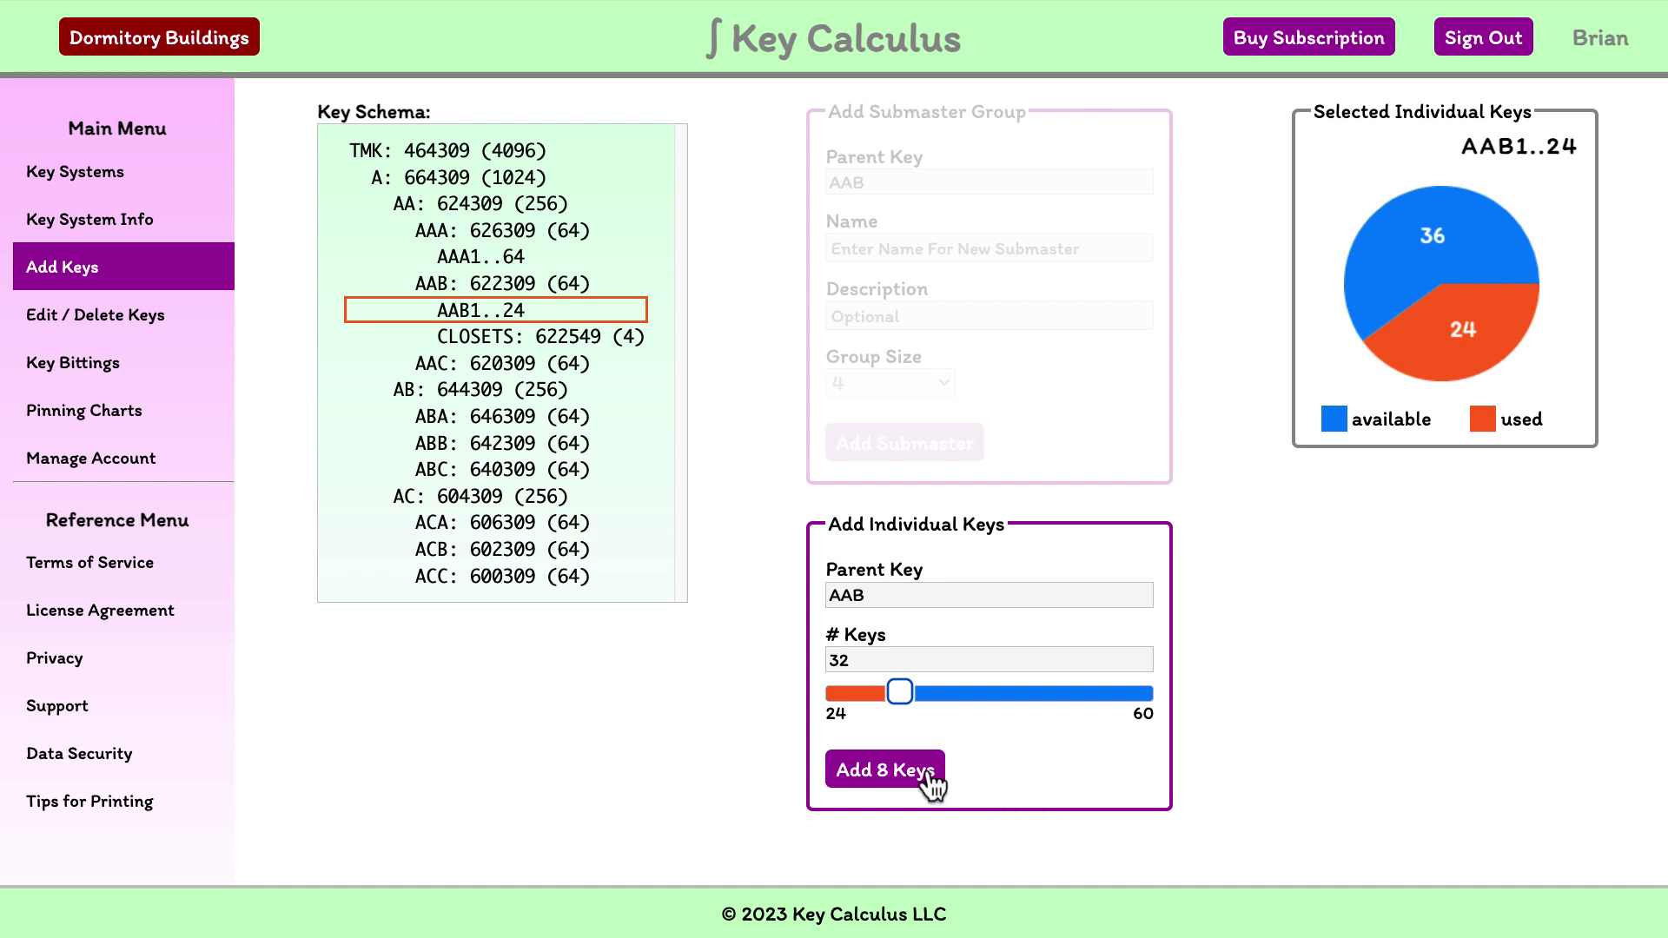
left_click(928, 771)
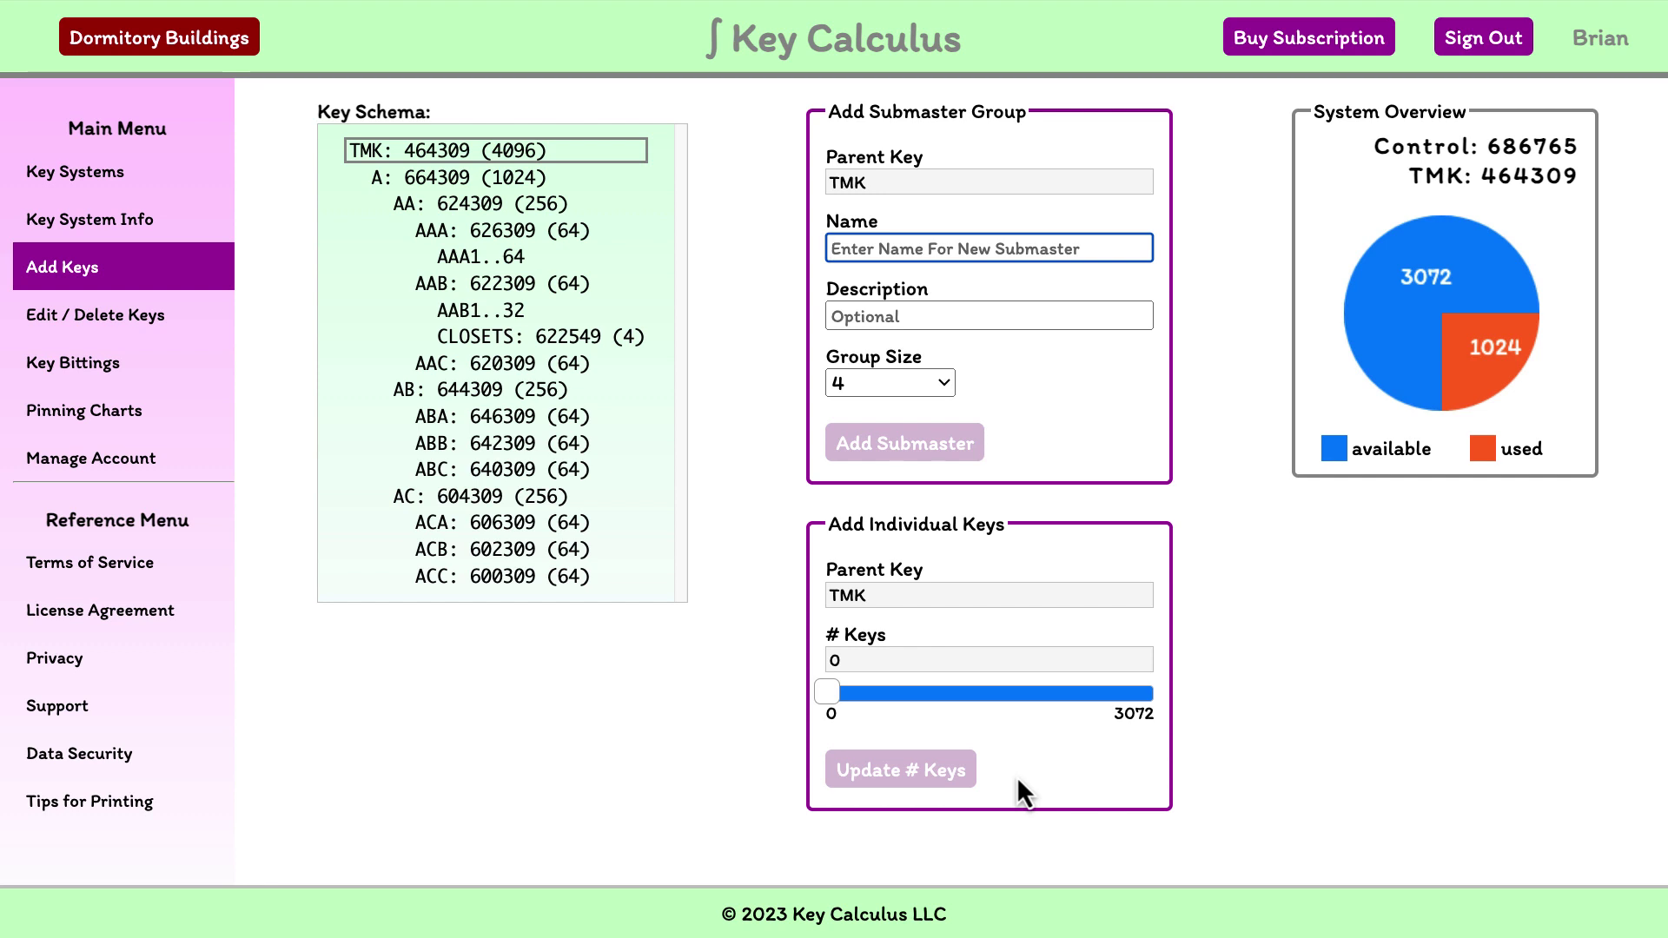
left_click(510, 274)
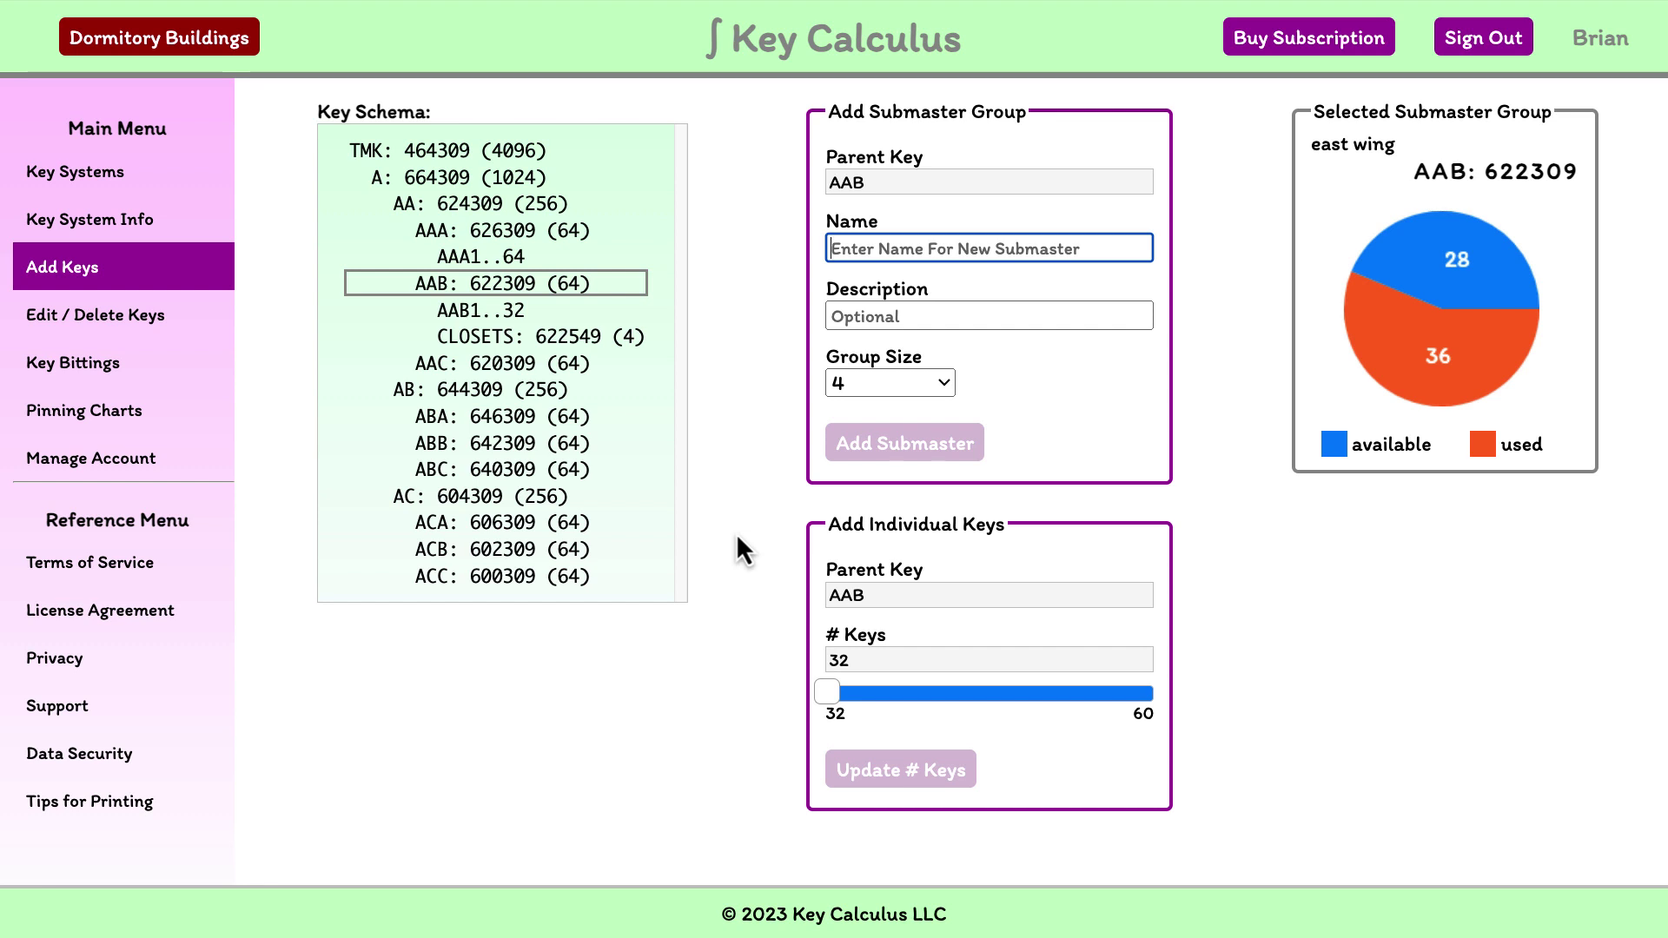
Add 64 individual keys AAC1..64 under AAC, using all its keys.
left_click(572, 366)
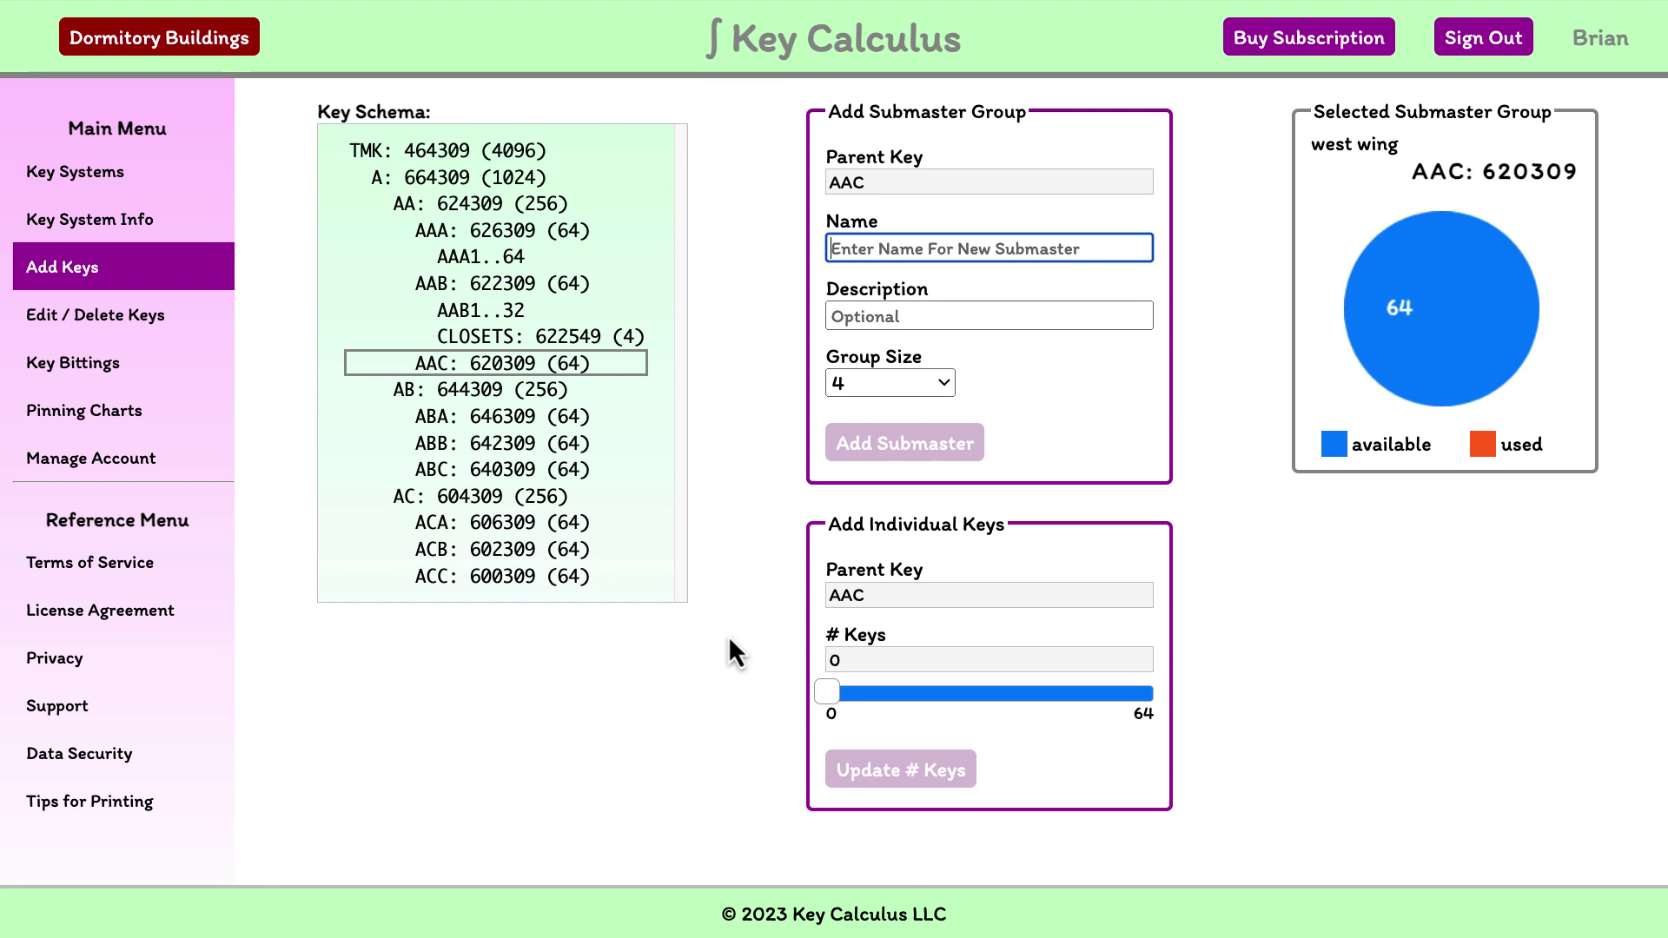
left_click_drag(831, 693, 1194, 711)
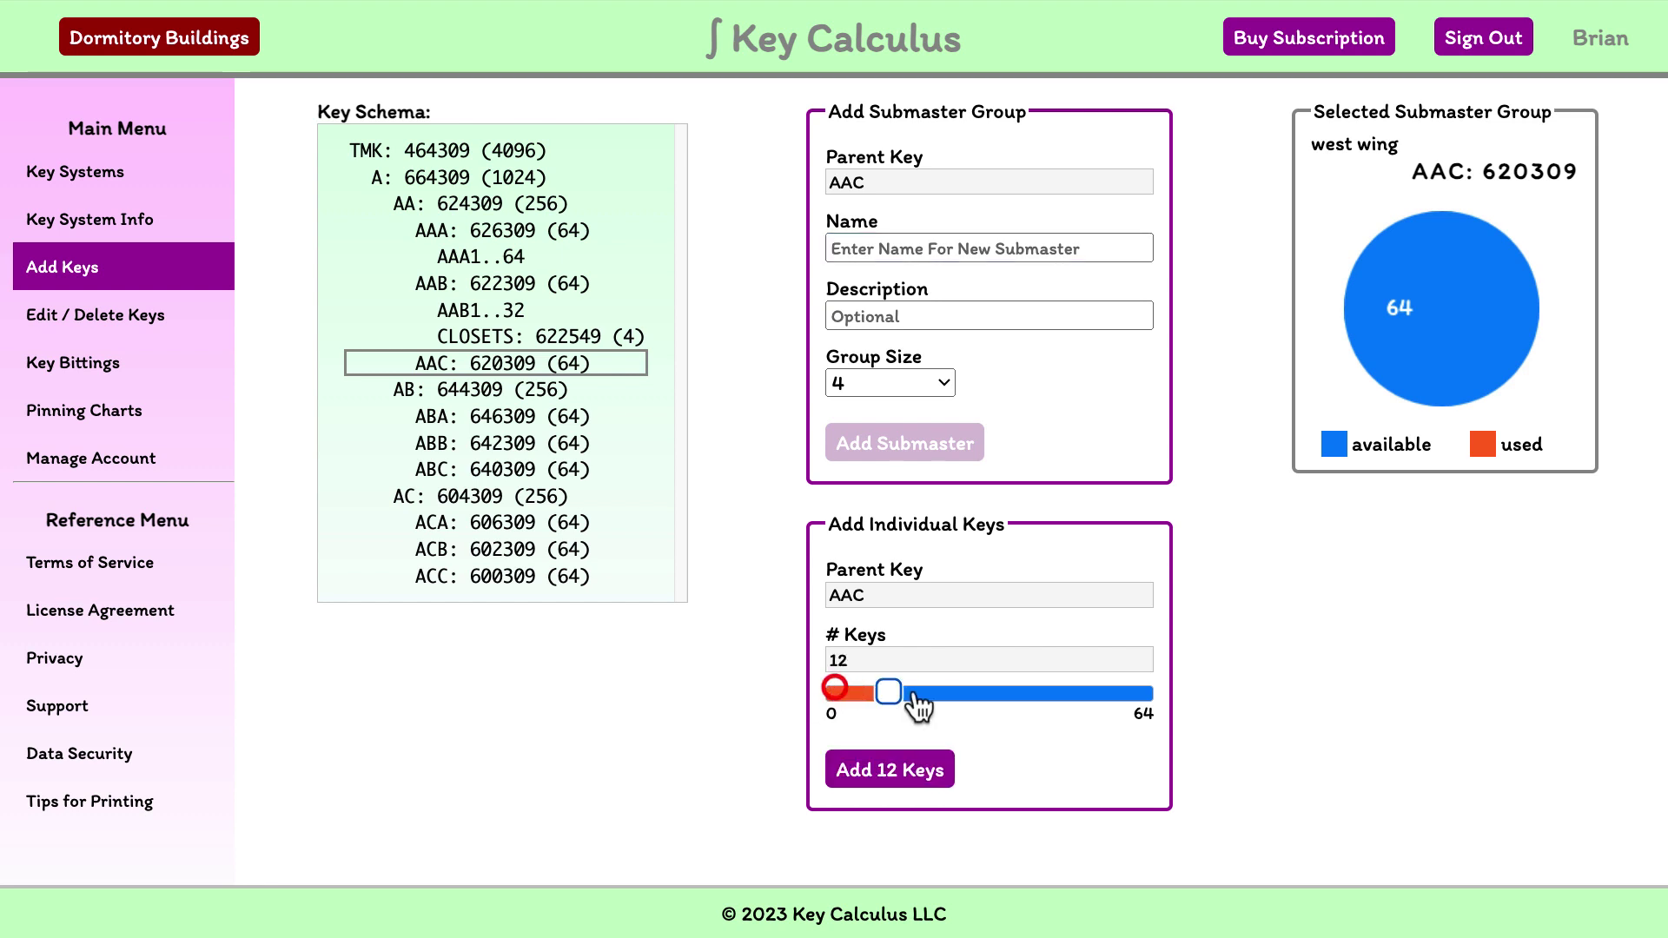
left_click(945, 776)
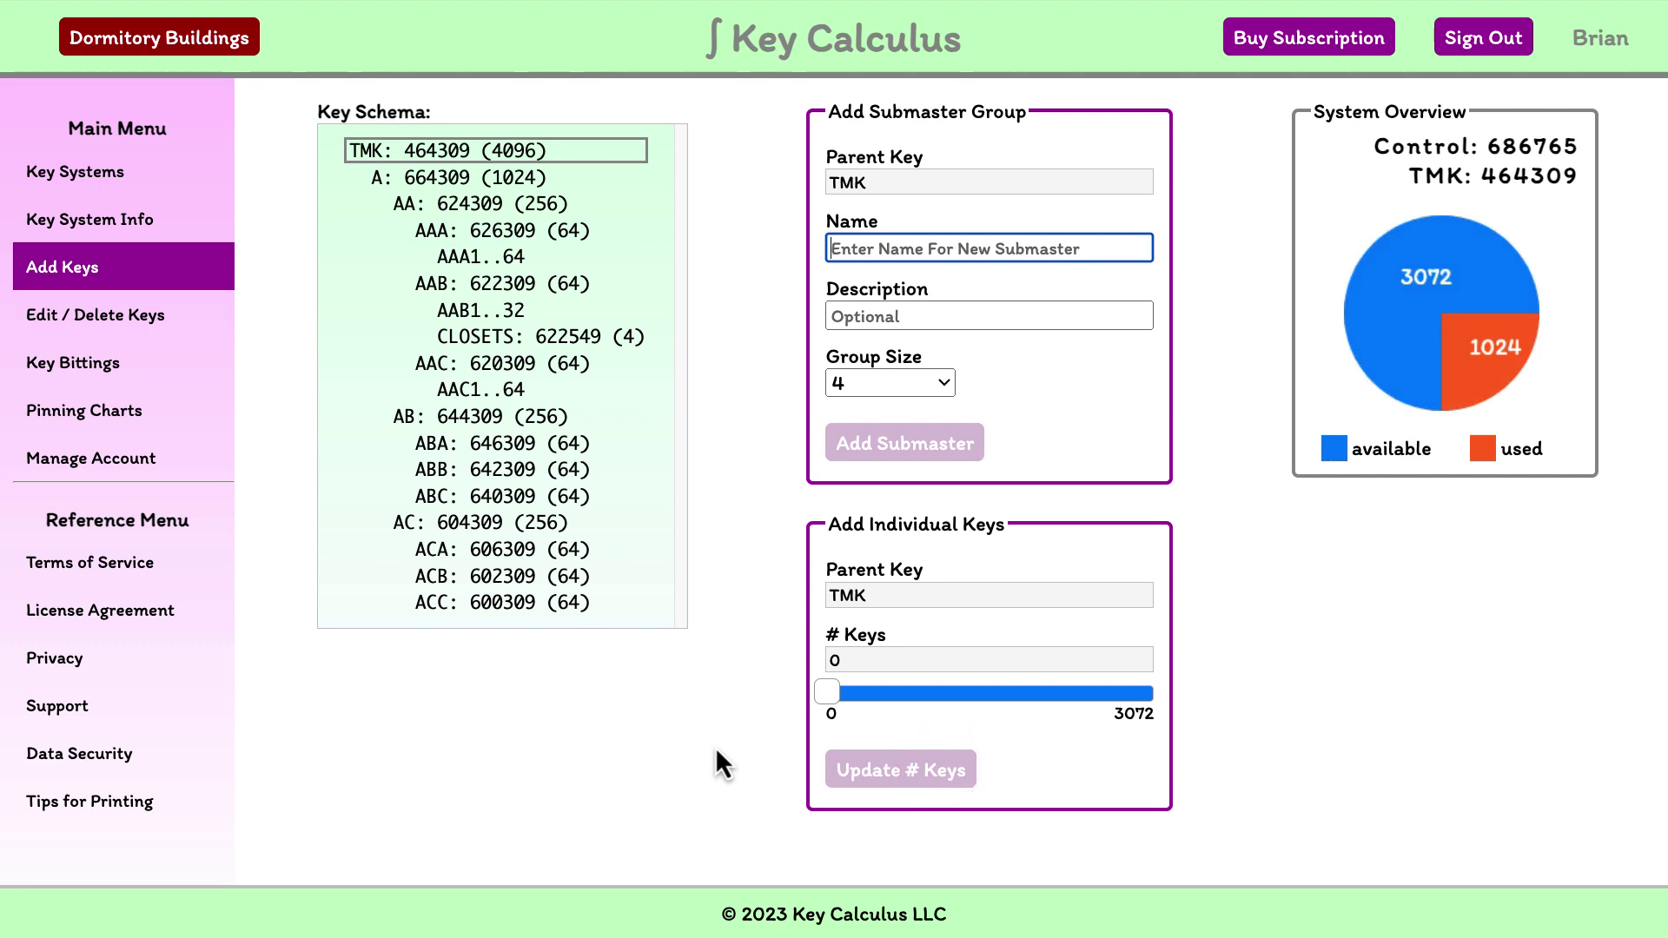